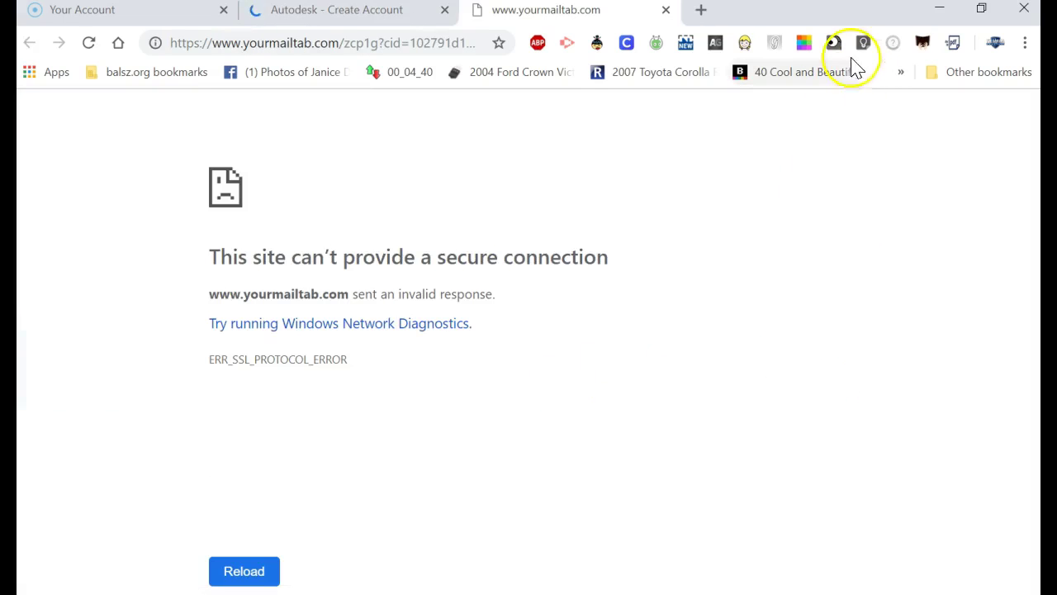
{"action": "left_click", "coordinate": [666, 9]}
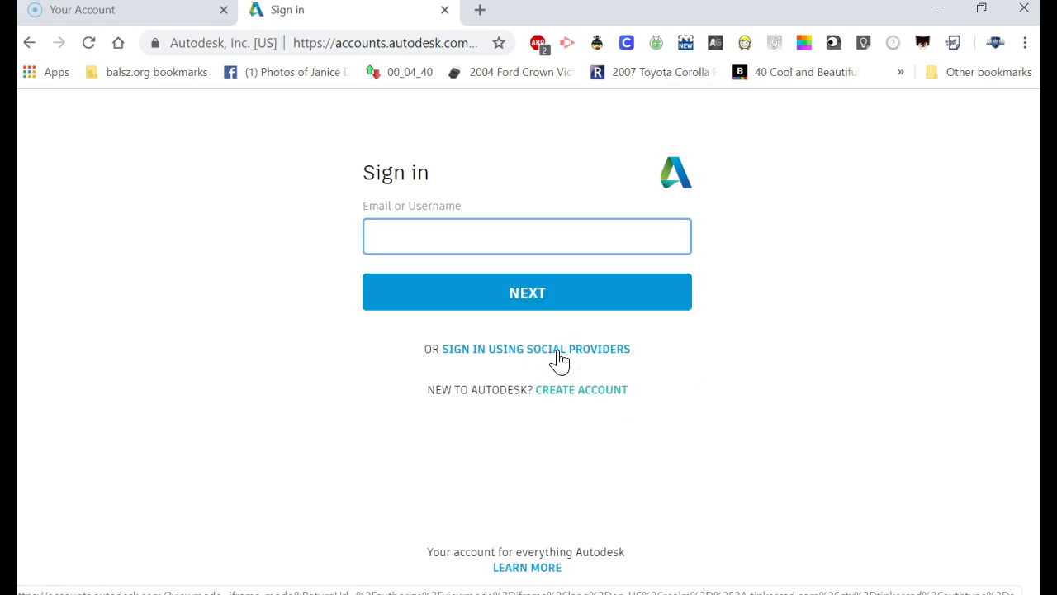
{"action": "left_click", "coordinate": [559, 351]}
{"action": "left_click", "coordinate": [529, 299]}
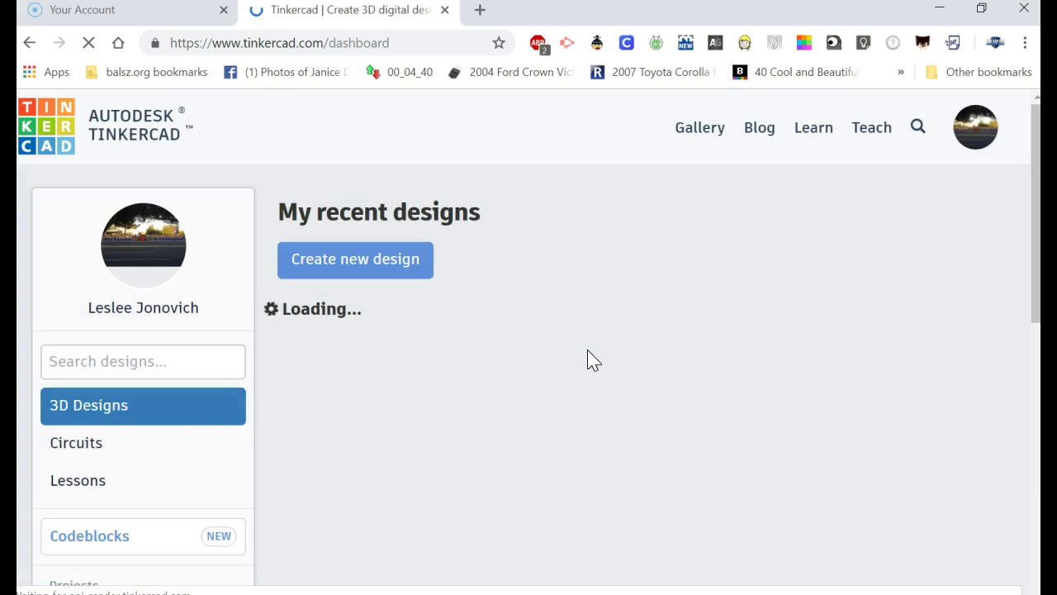
Find the Powerful Jaiks heart design among the recent designs and open it for editing
{"action": "mouse_move", "coordinate": [624, 423]}
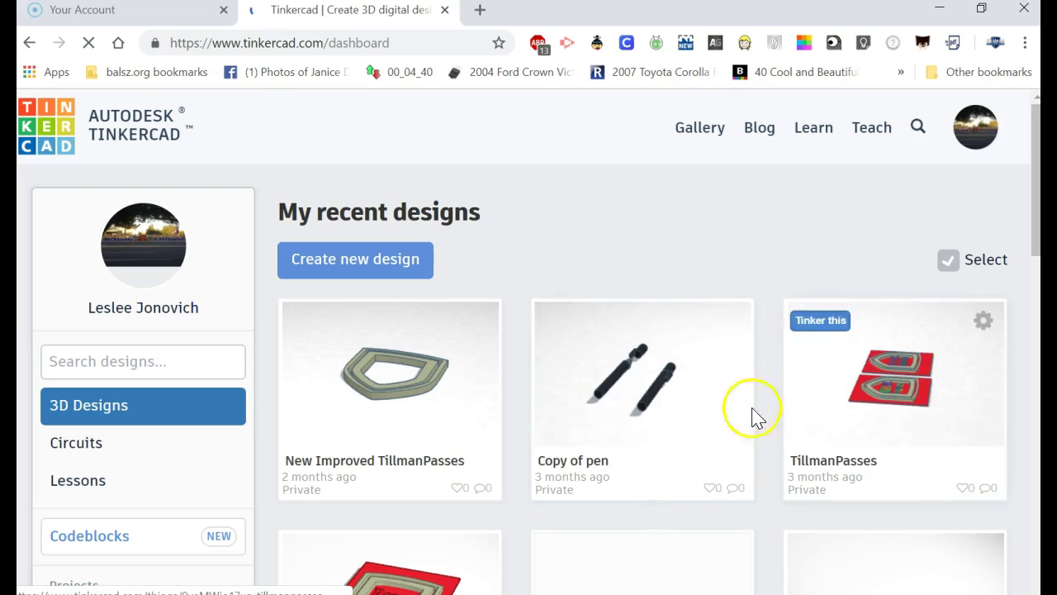
{"action": "scroll", "coordinate": [475, 432], "scroll_direction": "down", "scroll_amount": 3}
{"action": "scroll", "coordinate": [500, 433], "scroll_direction": "down", "scroll_amount": 2}
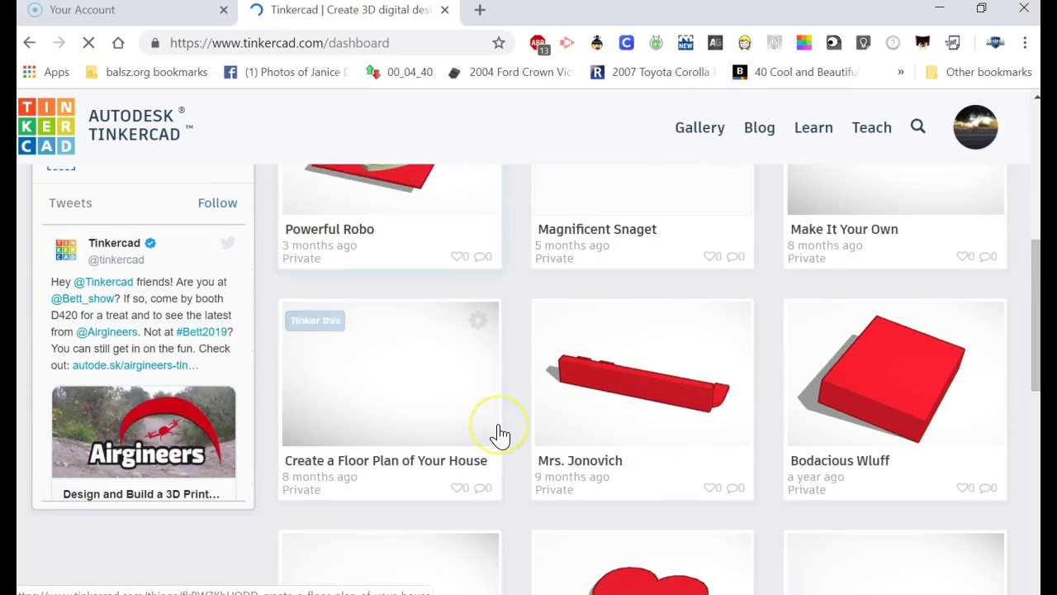
{"action": "scroll", "coordinate": [501, 434], "scroll_direction": "down", "scroll_amount": 2}
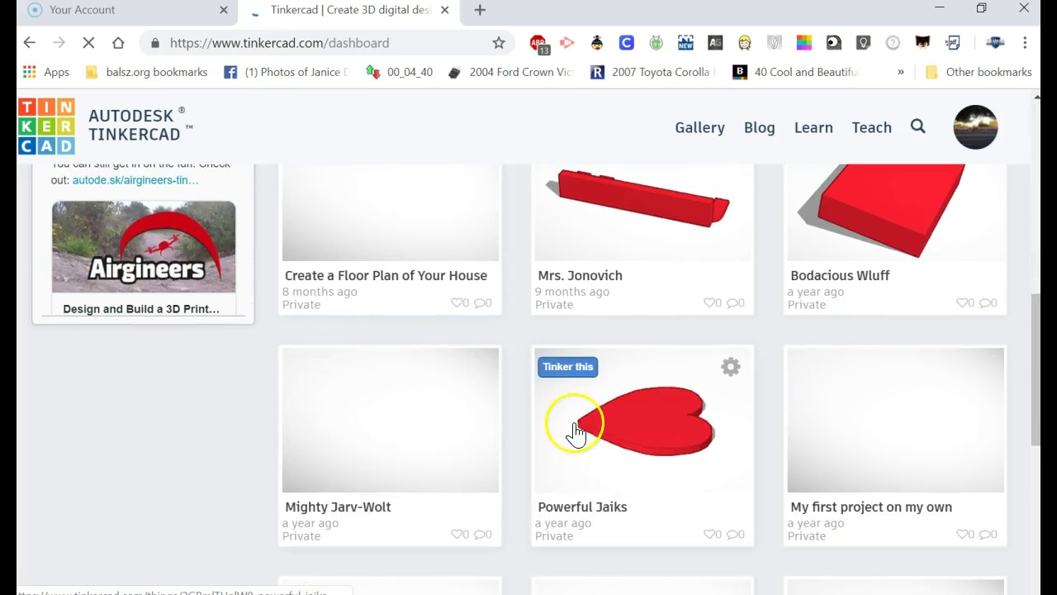
{"action": "mouse_move", "coordinate": [573, 425]}
{"action": "left_mouse_down"}
{"action": "mouse_move", "coordinate": [644, 470]}
{"action": "mouse_move", "coordinate": [686, 473]}
{"action": "left_mouse_up"}
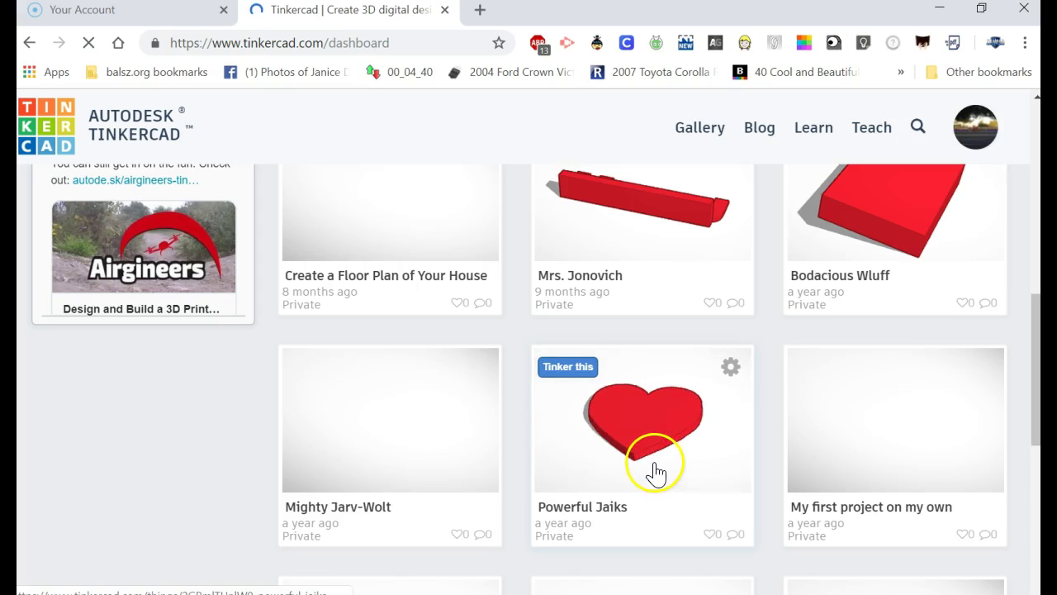
{"action": "left_click", "coordinate": [655, 469]}
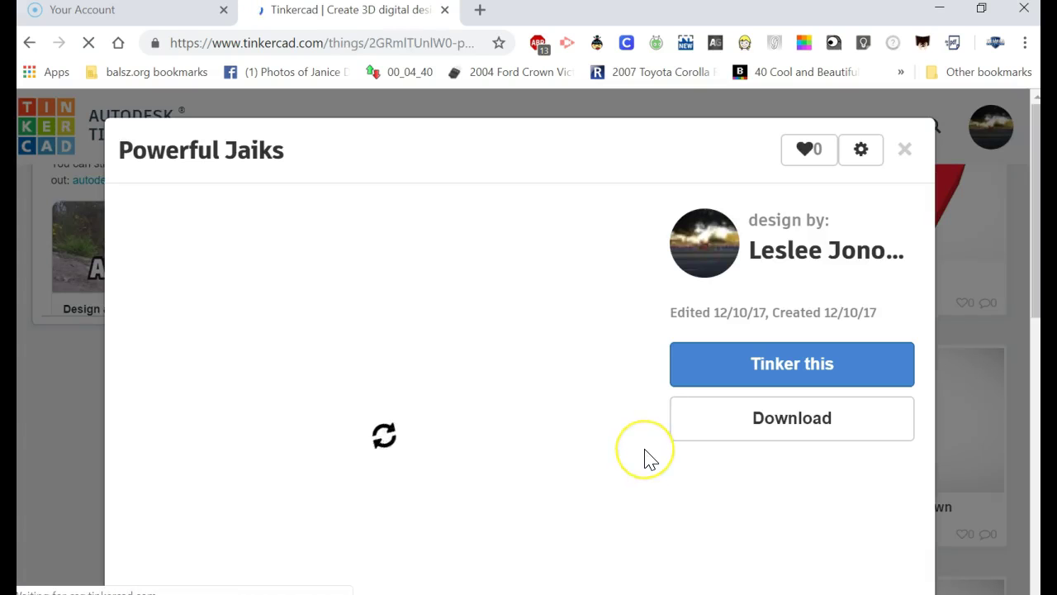
{"action": "left_click", "coordinate": [740, 364]}
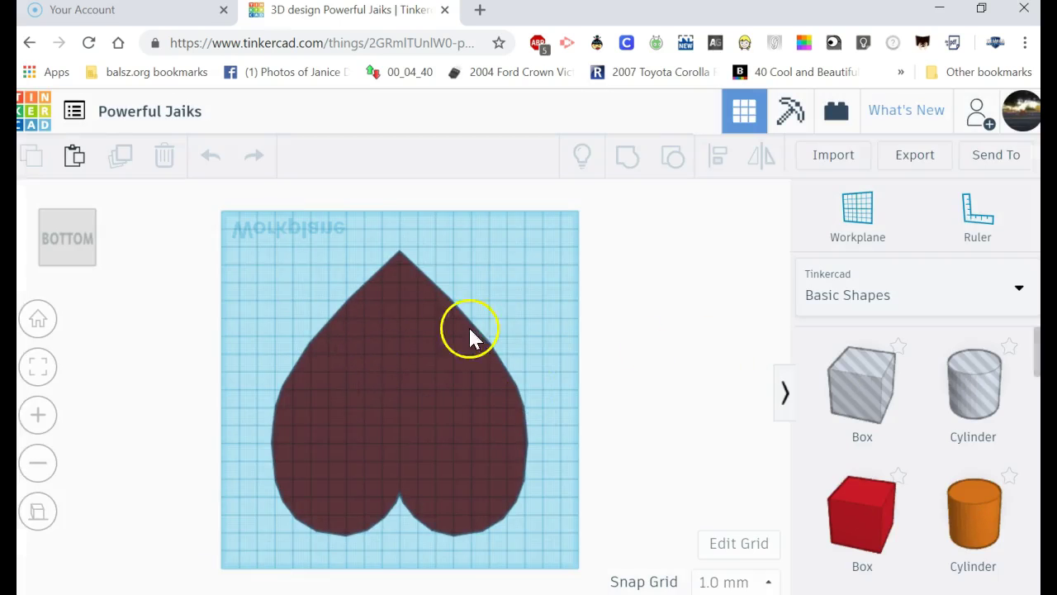
Export everything in the design as an STL file named Powerful Jaiks into Documents > Computer stuff > 3D Printer 2018-2019
{"action": "left_click", "coordinate": [916, 157]}
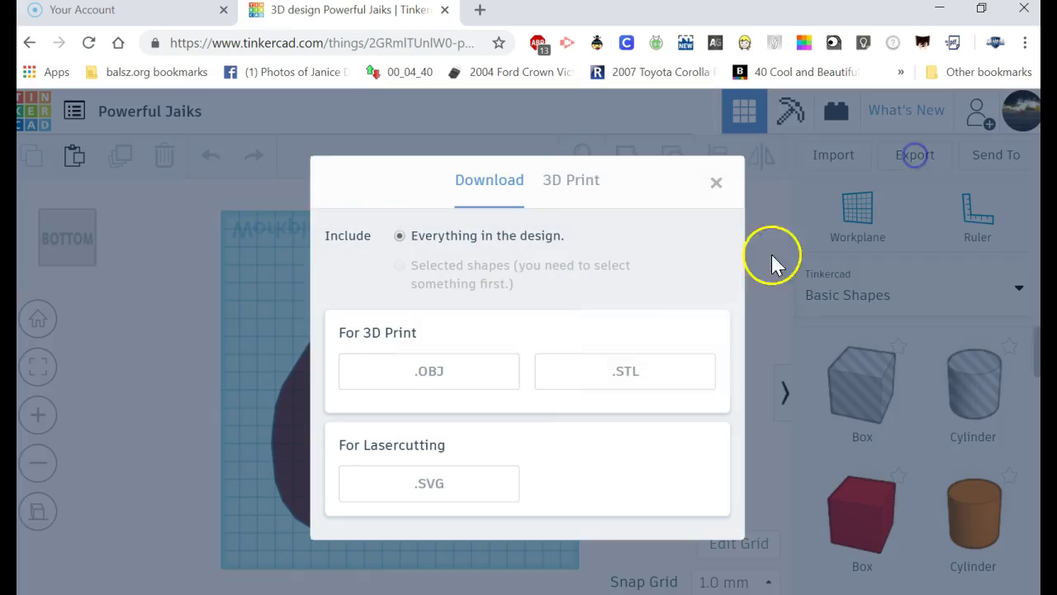
{"action": "left_click", "coordinate": [626, 384]}
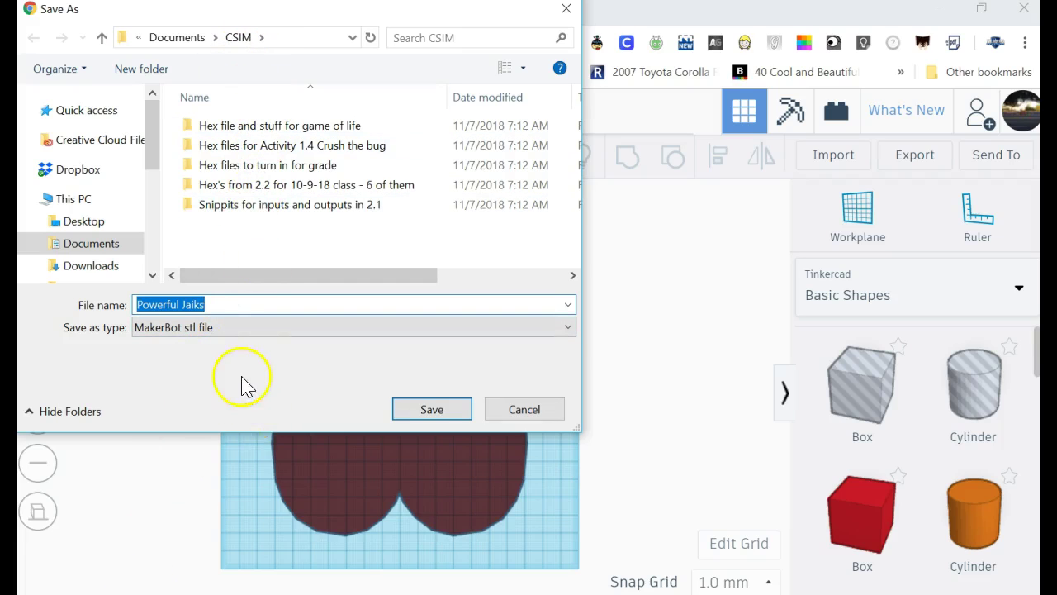
{"action": "left_click", "coordinate": [91, 244]}
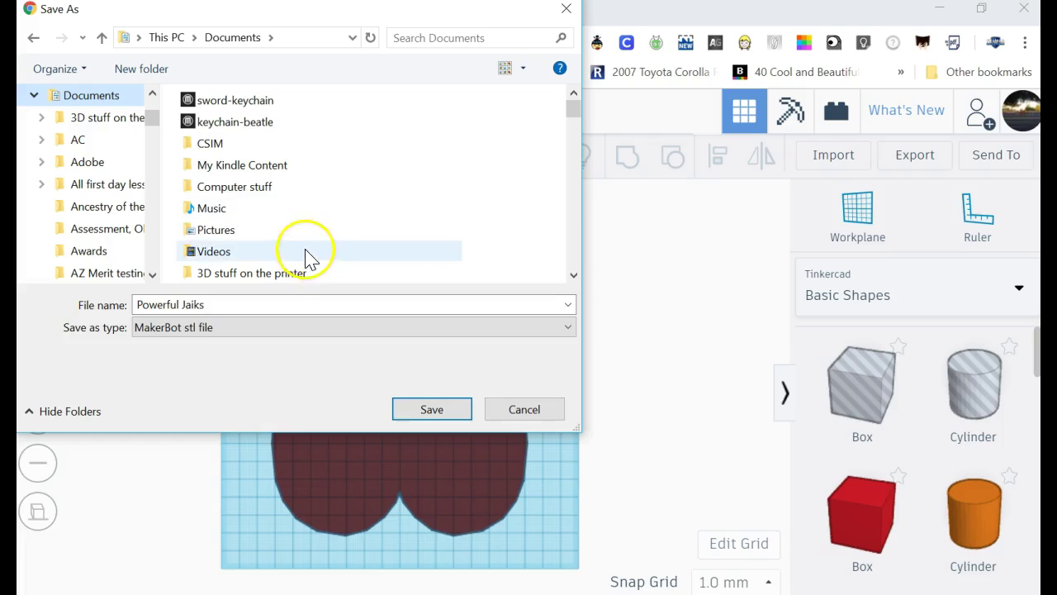
{"action": "double_click", "coordinate": [278, 189]}
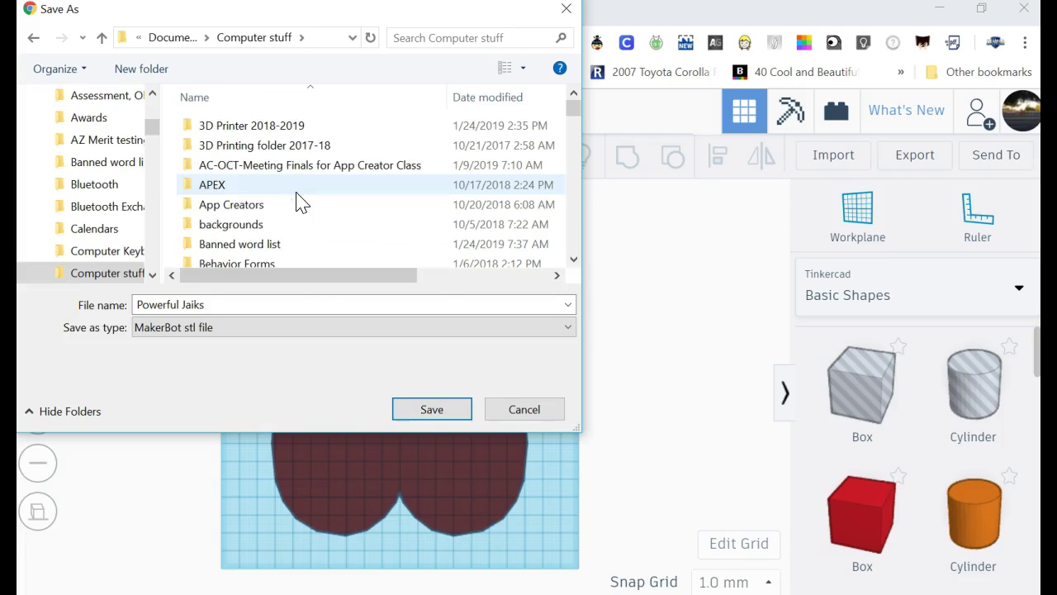
{"action": "left_click", "coordinate": [332, 207]}
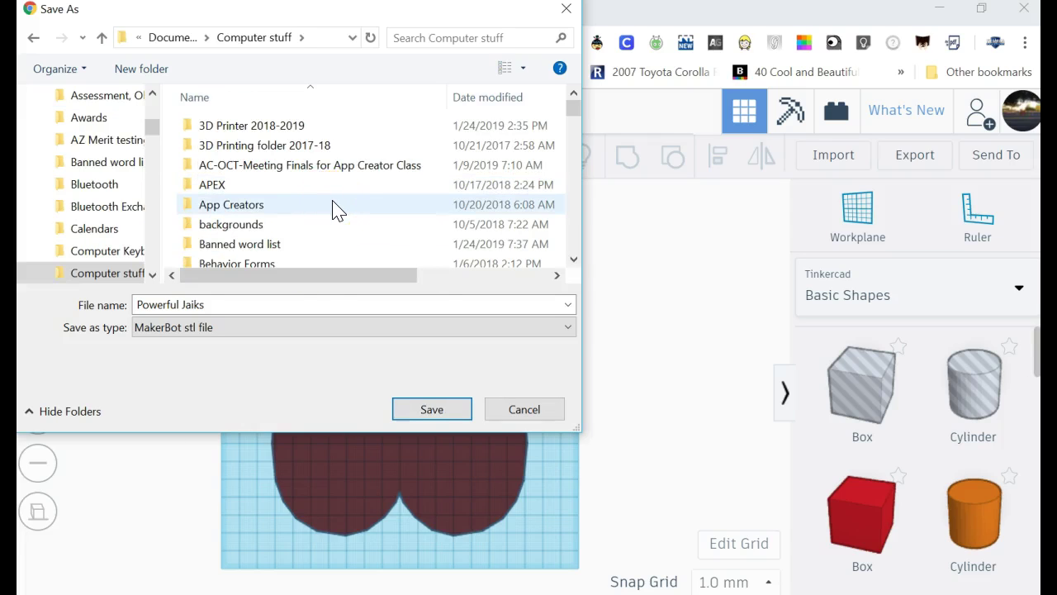
{"action": "double_click", "coordinate": [312, 127]}
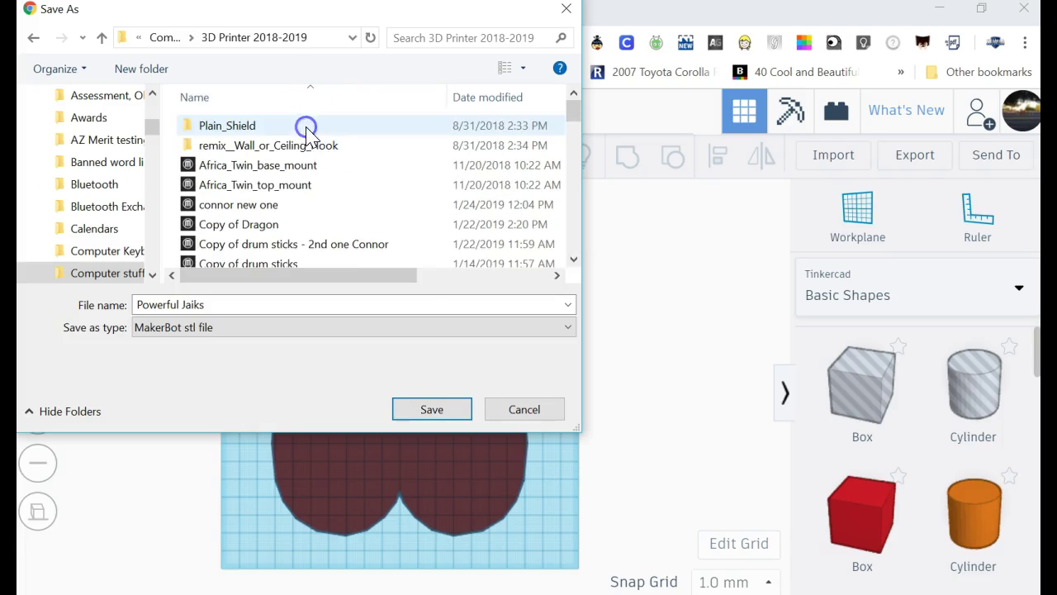
{"action": "left_click", "coordinate": [337, 299]}
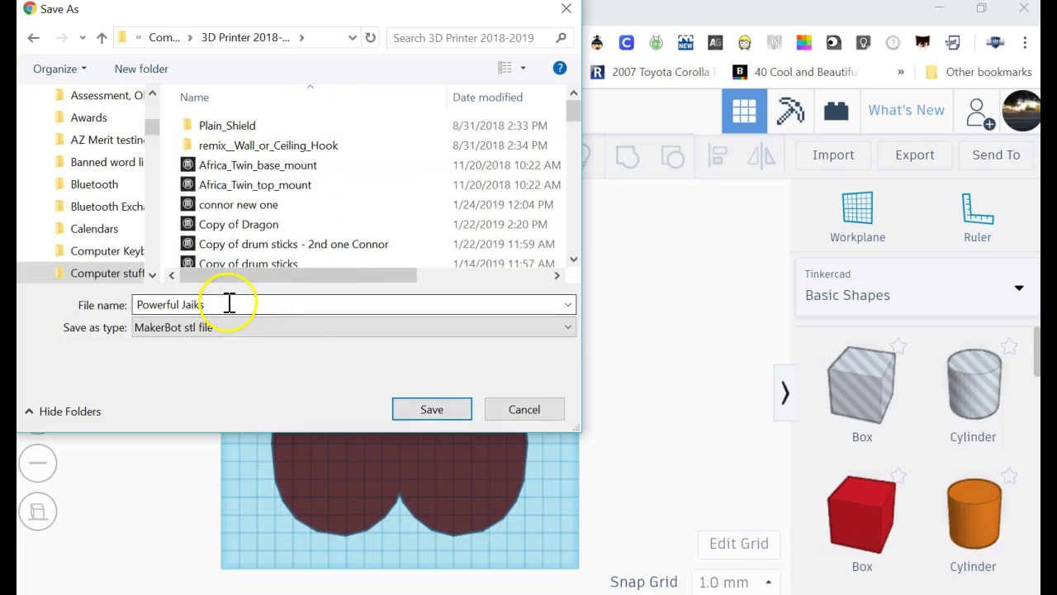
{"action": "left_click", "coordinate": [444, 408]}
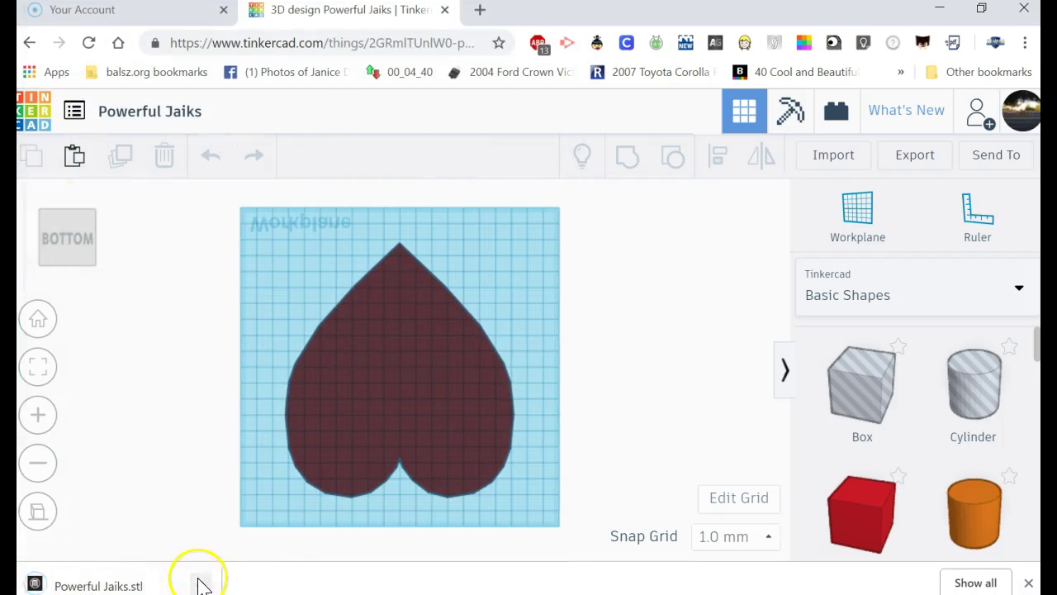
Show the downloaded Powerful Jaiks.stl in its folder and copy the file
{"action": "left_click", "coordinate": [202, 584]}
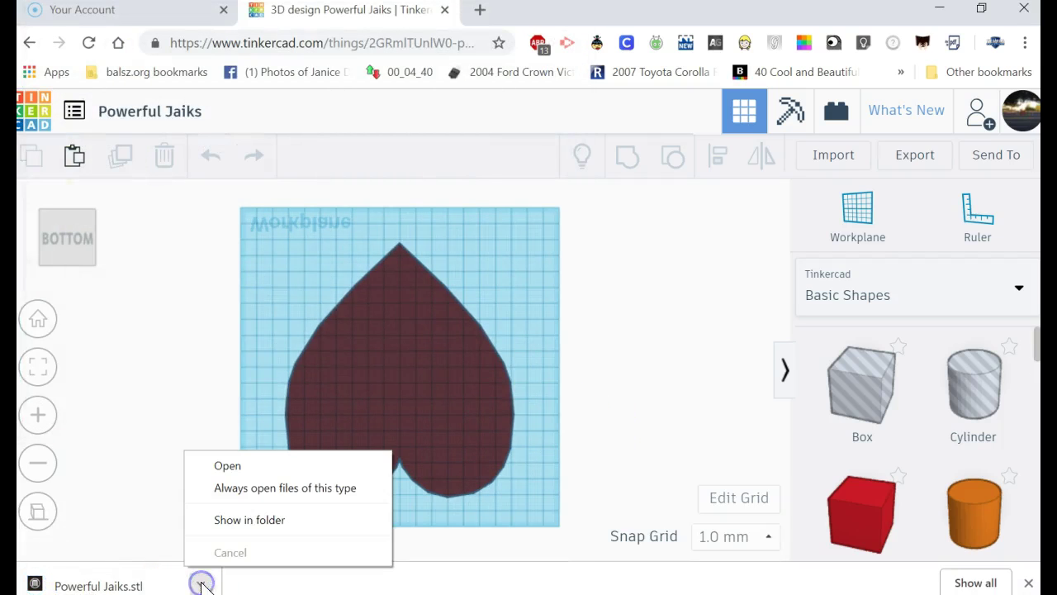
{"action": "left_click", "coordinate": [216, 529]}
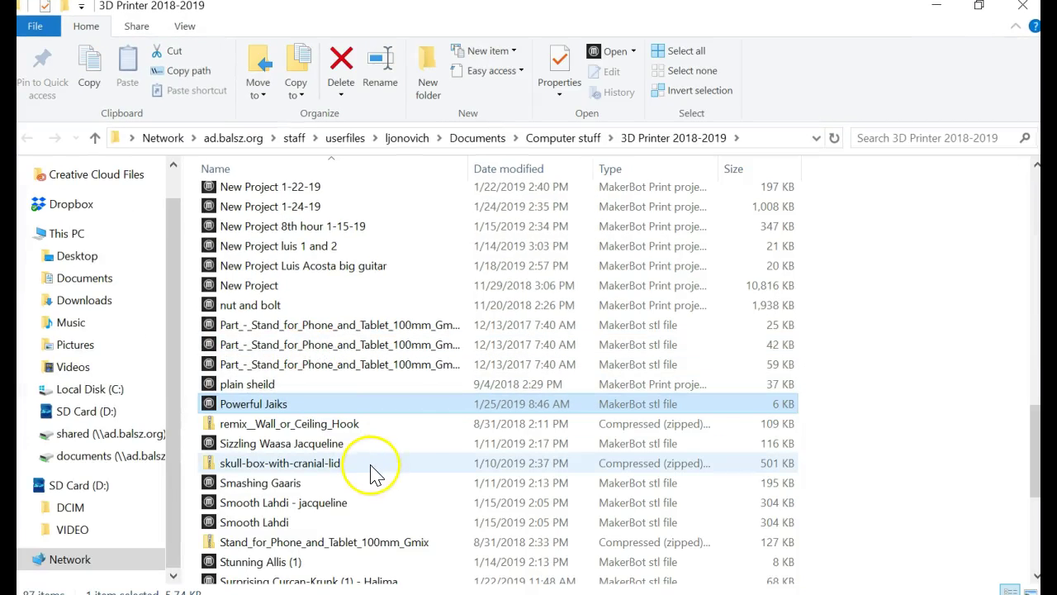
{"action": "right_click", "coordinate": [276, 406]}
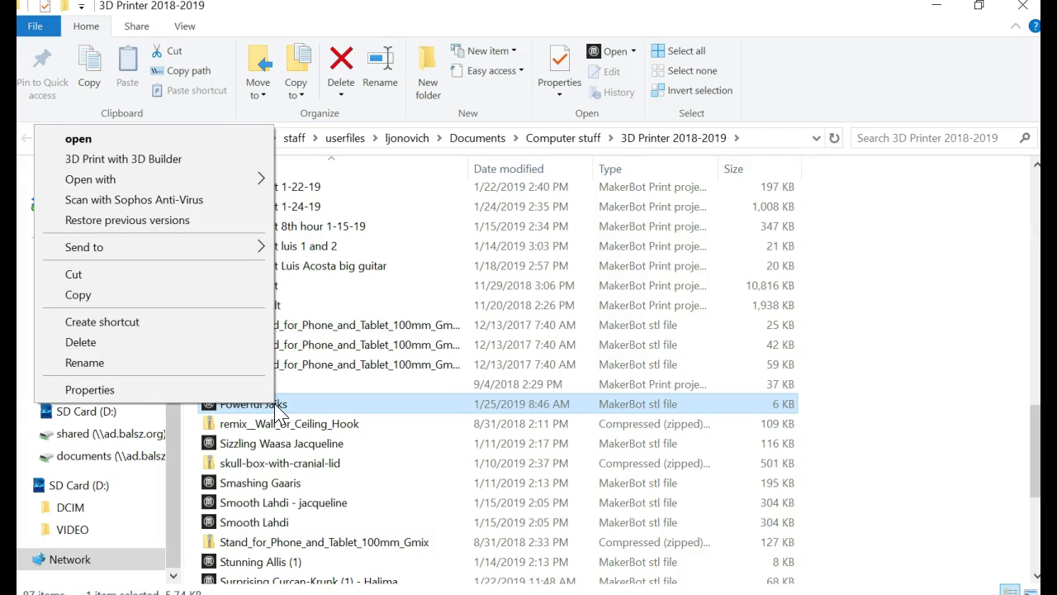
{"action": "left_click", "coordinate": [231, 295]}
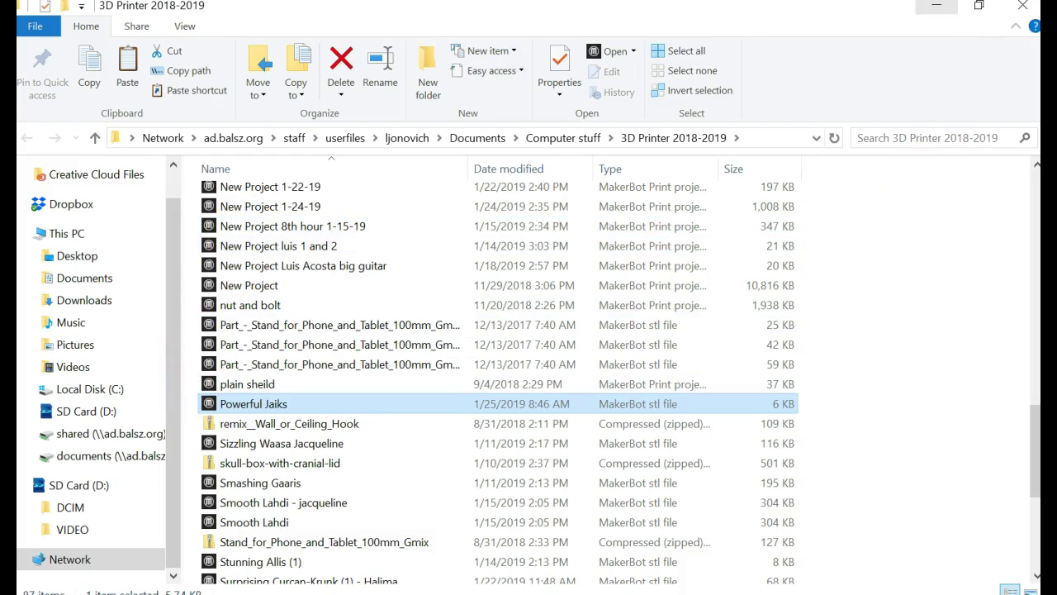
Switch to Outlook and start a new email to the teacher's address with the subject "Subject - name of project - date - name"
{"action": "left_click", "coordinate": [940, 12]}
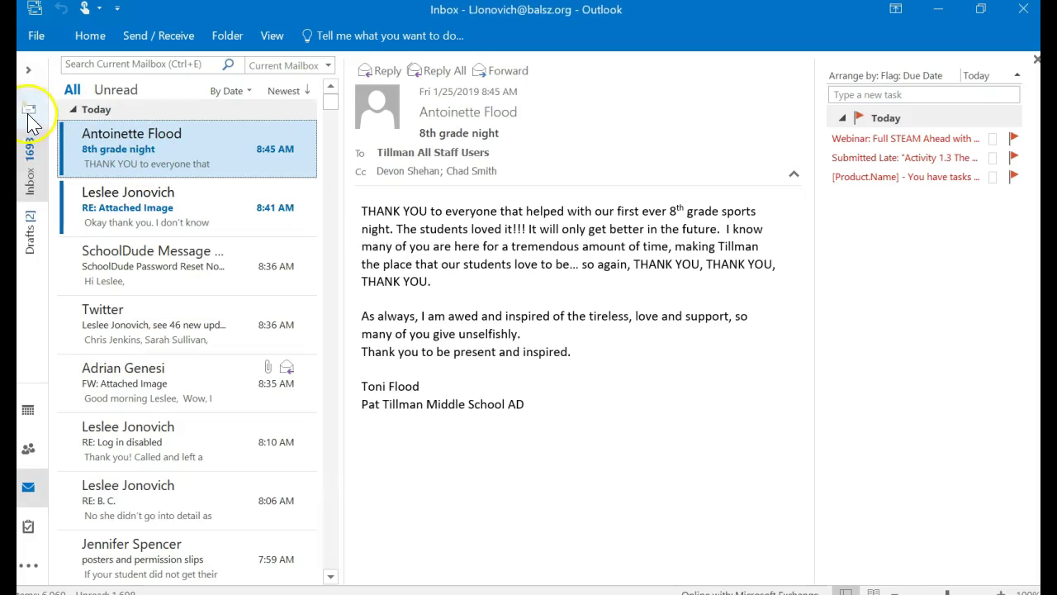
{"action": "key", "text": "ctrl+n"}
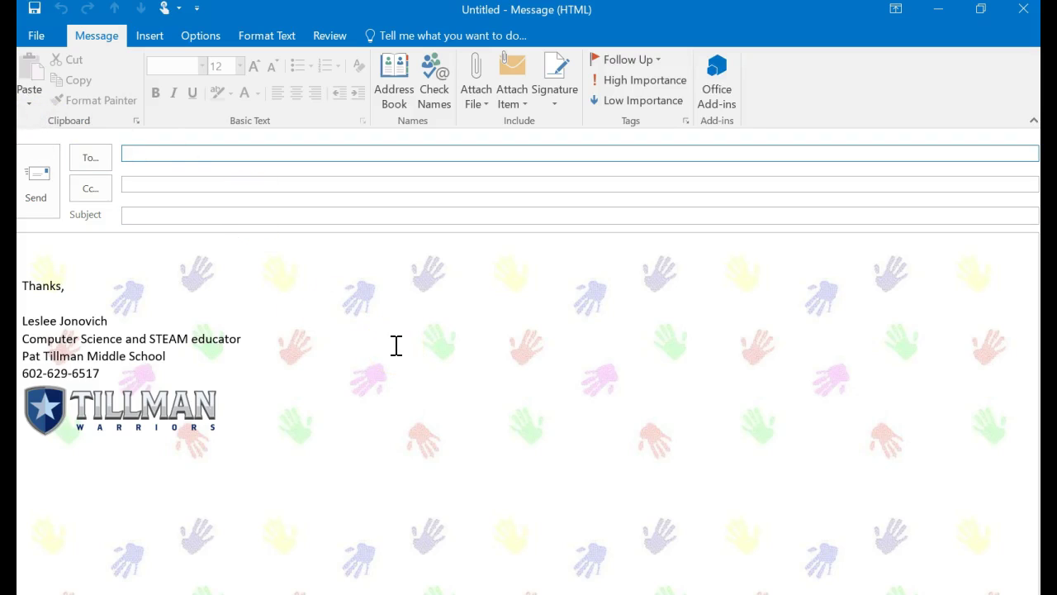
{"action": "type", "text": "lj"}
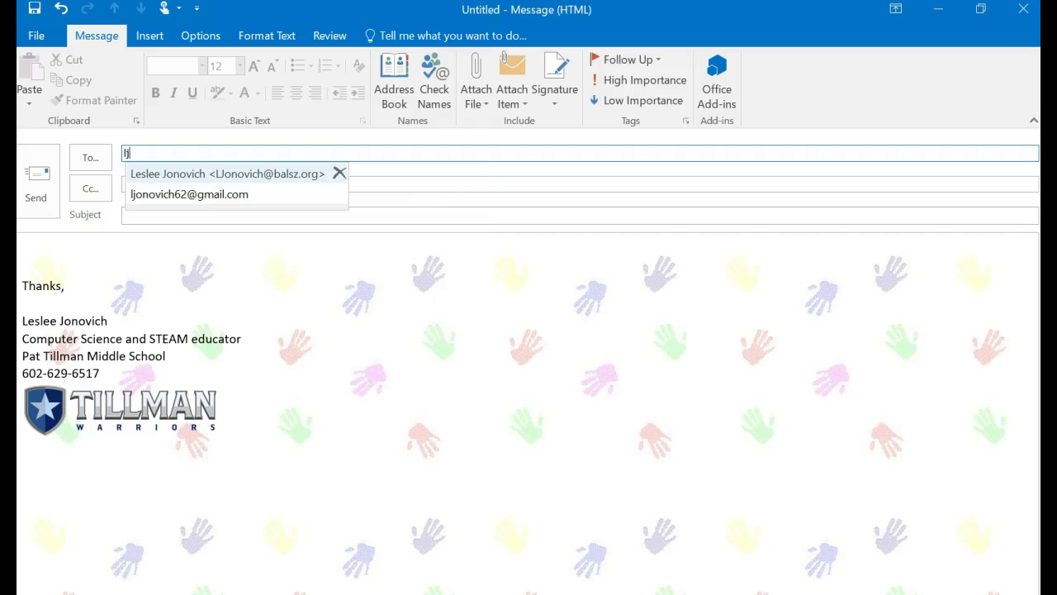
{"action": "key", "text": "Return"}
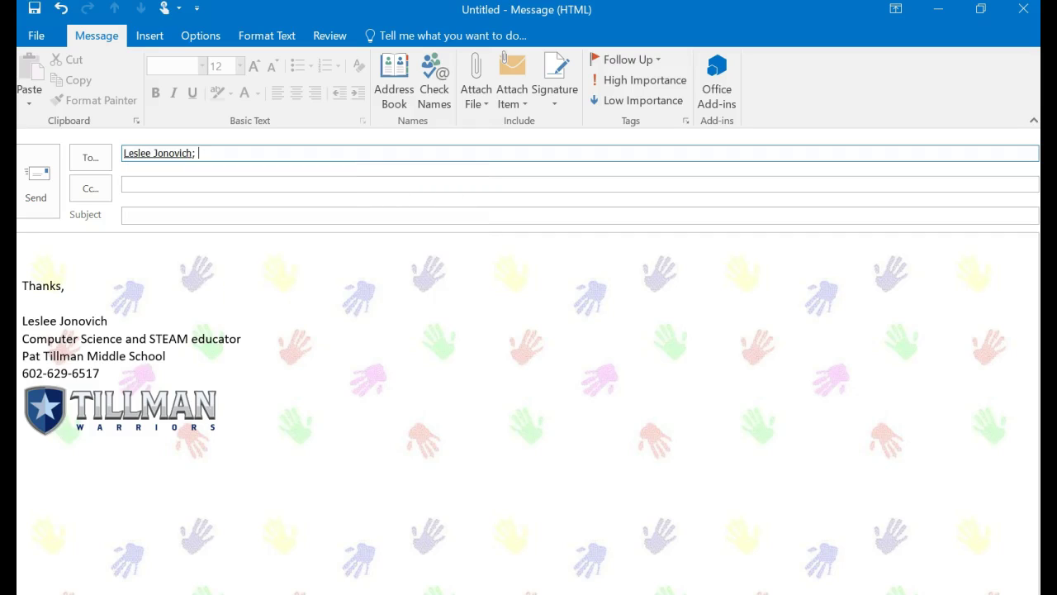
{"action": "left_click", "coordinate": [190, 214]}
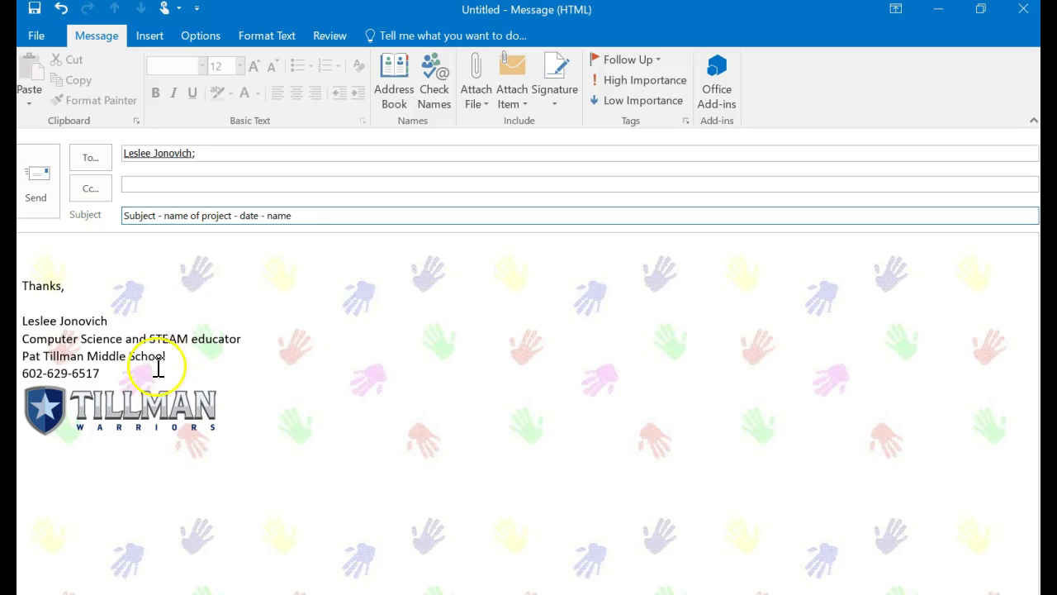
{"action": "left_click", "coordinate": [46, 247]}
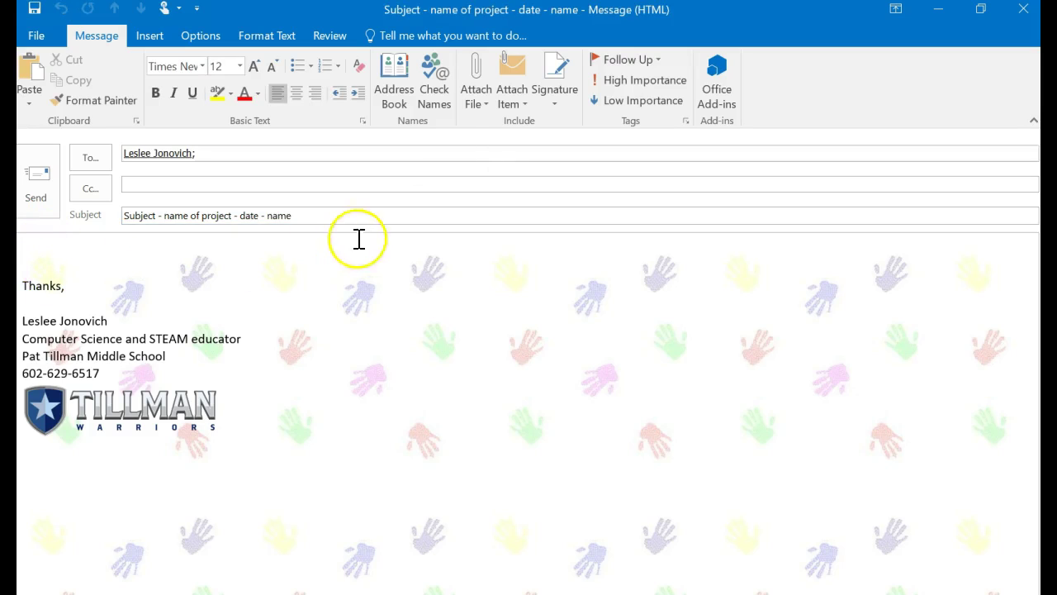
Attach the recent file Powerful Jaiks.stl to the message and send it
{"action": "left_click", "coordinate": [478, 104]}
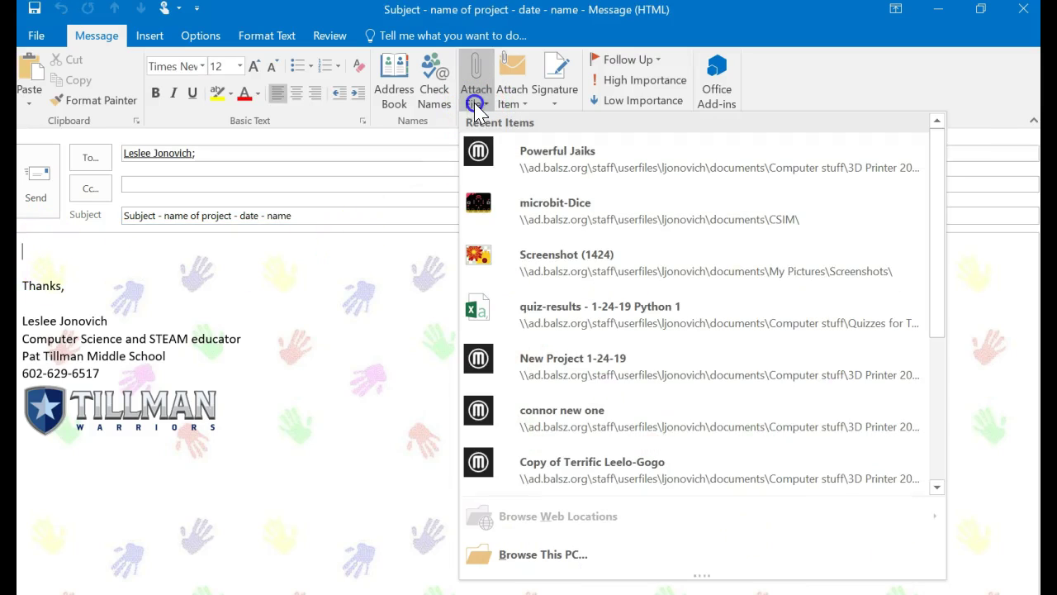
{"action": "left_click", "coordinate": [529, 161]}
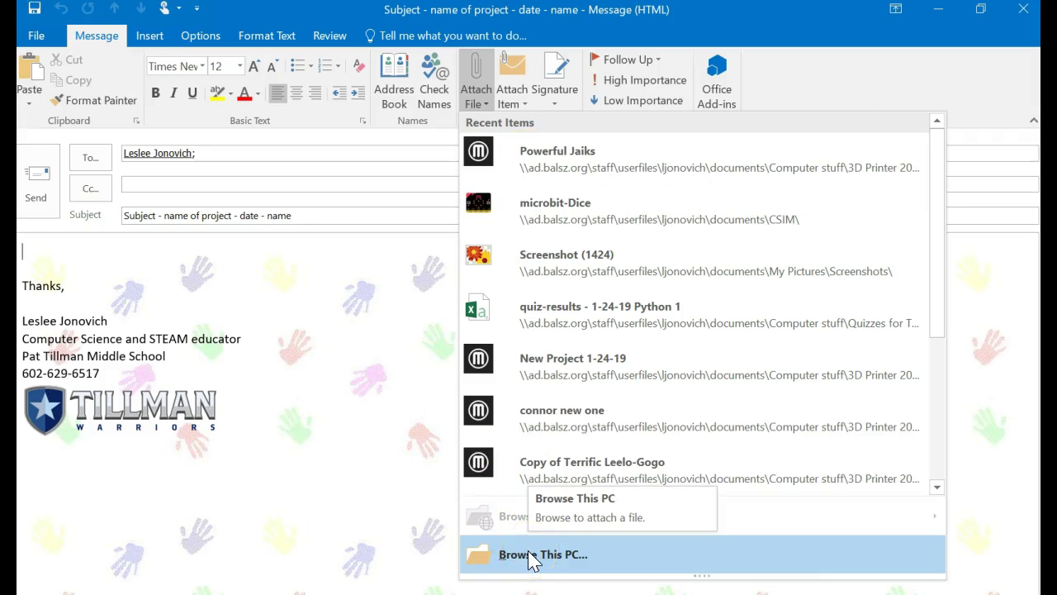
{"action": "left_click", "coordinate": [556, 157]}
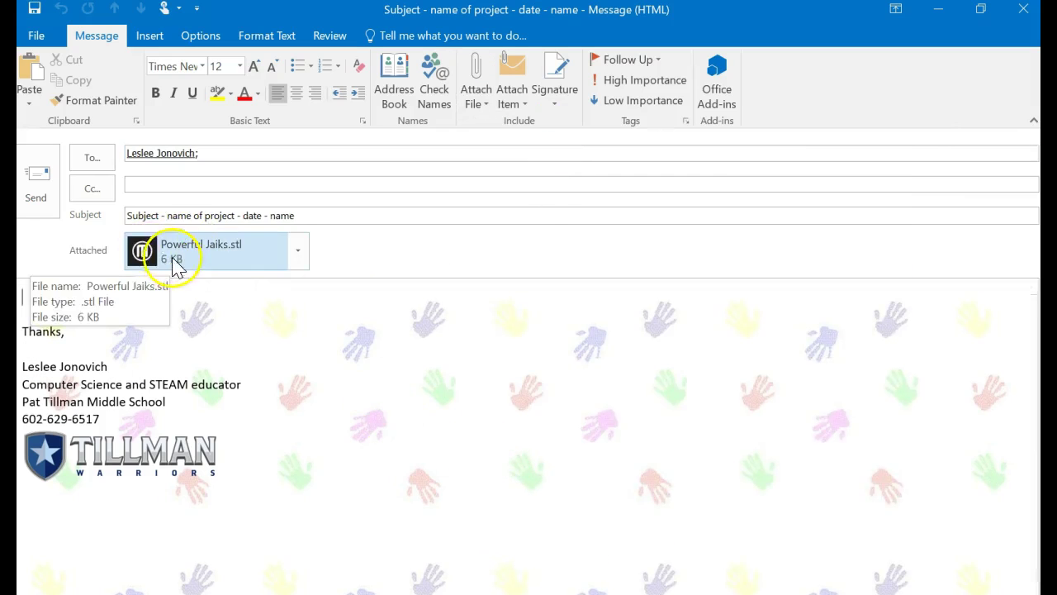
{"action": "left_click", "coordinate": [37, 186]}
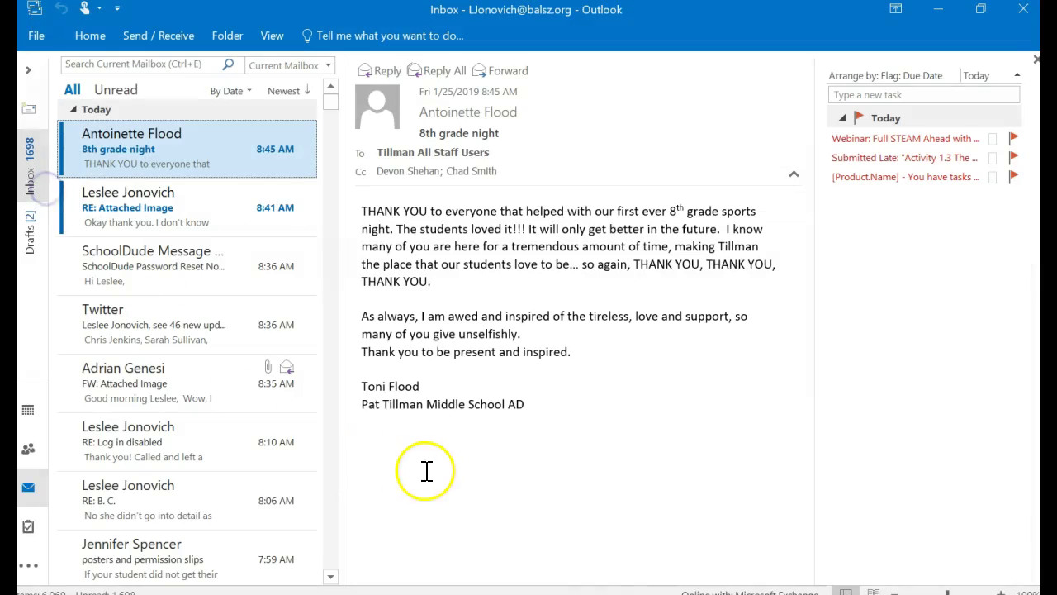